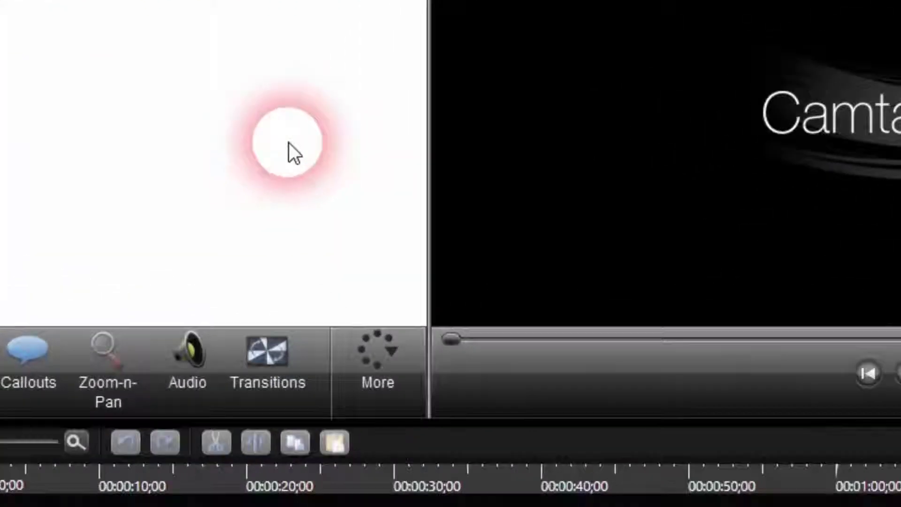
- Import the two green-screen video clips and the vlcsnap-error191 photo into the Clip Bin
{"action": "right_click", "coordinate": [253, 160]}
{"action": "left_click", "coordinate": [279, 160]}
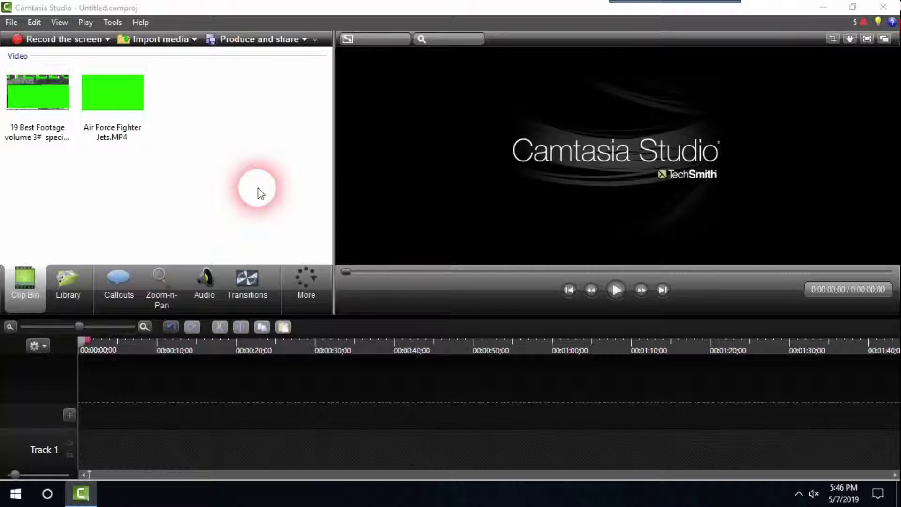
{"action": "right_click", "coordinate": [261, 193]}
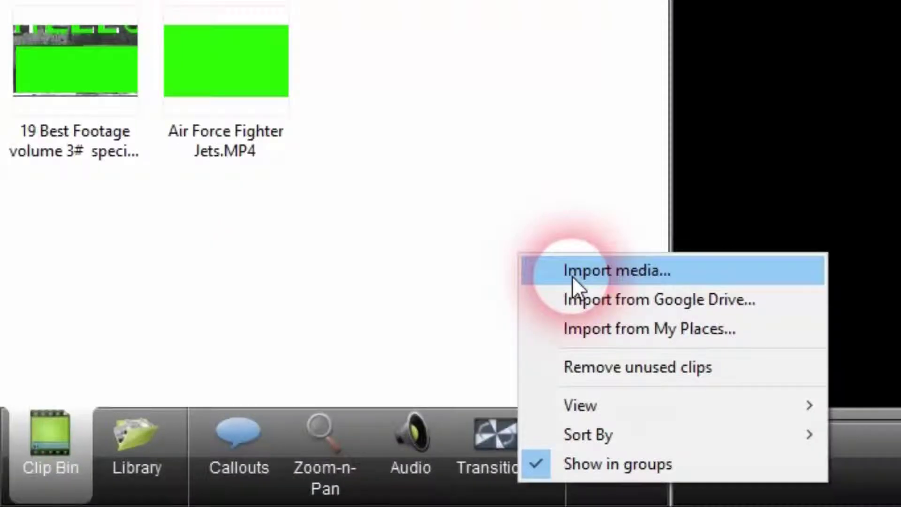
{"action": "left_click", "coordinate": [573, 276]}
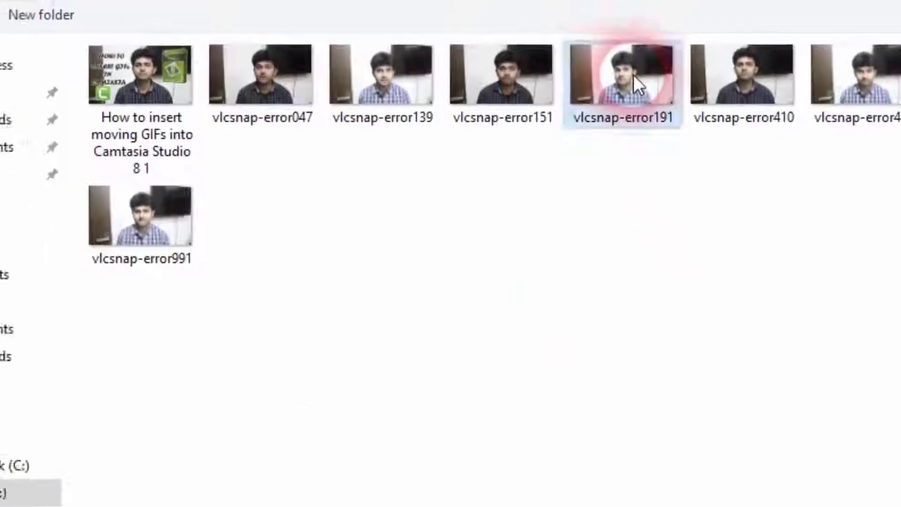
{"action": "double_click", "coordinate": [633, 75]}
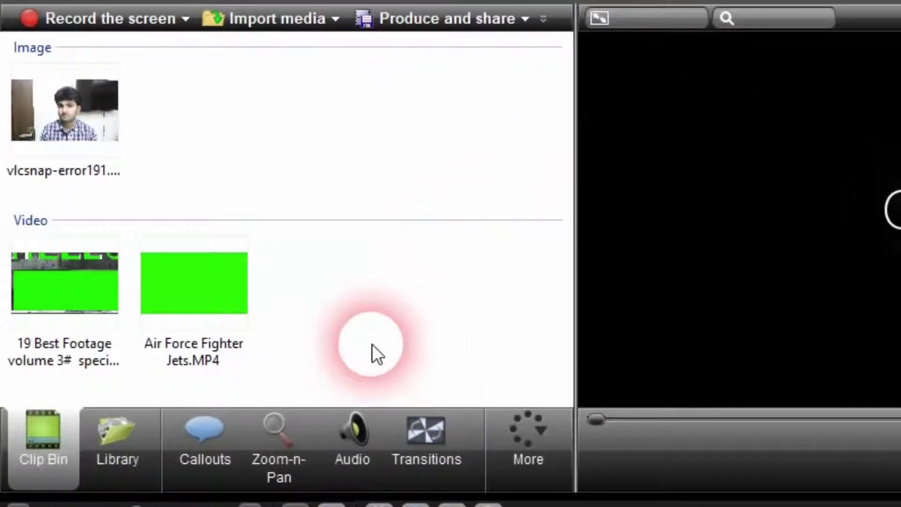
- Add the 19 Best Footage heart clip to the timeline at the playhead
{"action": "left_click", "coordinate": [82, 131]}
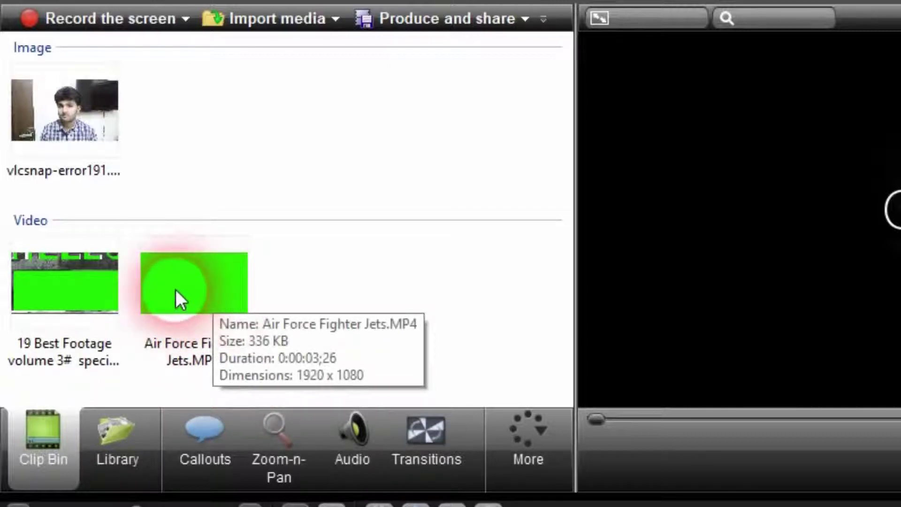
{"action": "left_click", "coordinate": [229, 342]}
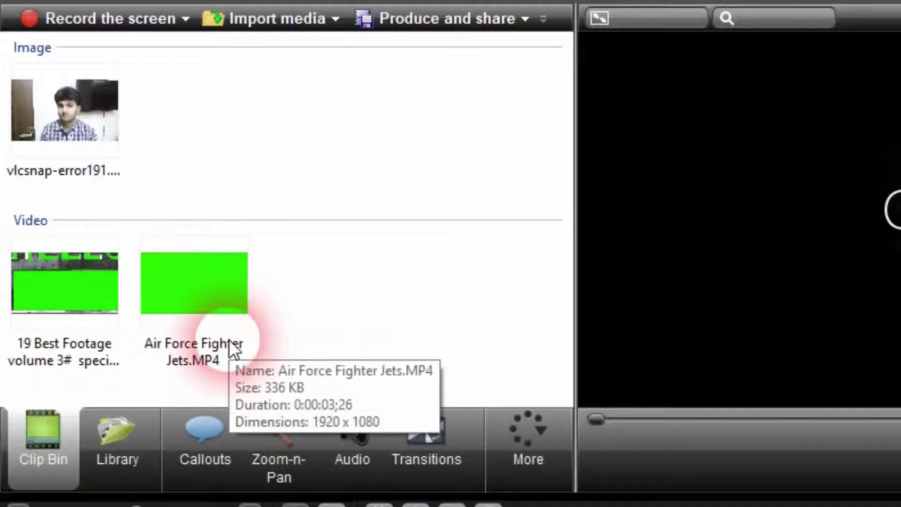
{"action": "left_click", "coordinate": [103, 278]}
{"action": "right_click", "coordinate": [119, 312]}
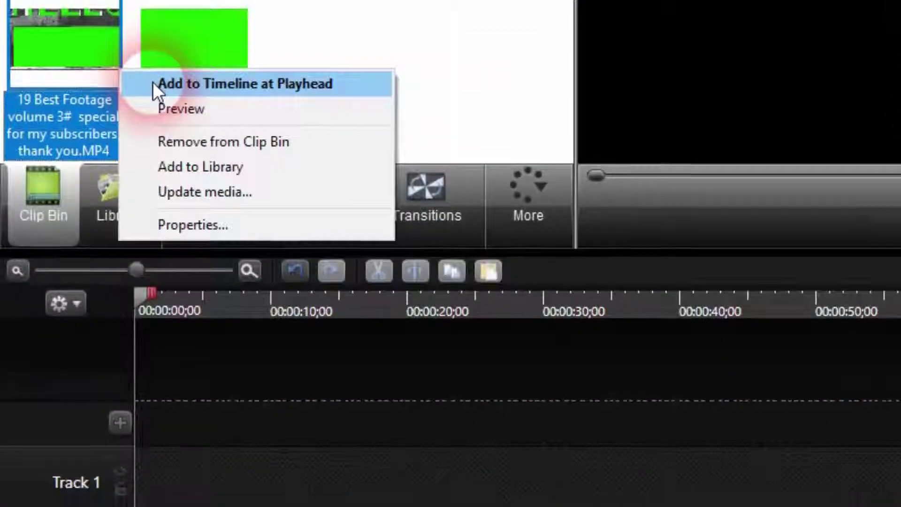
{"action": "left_click", "coordinate": [197, 83]}
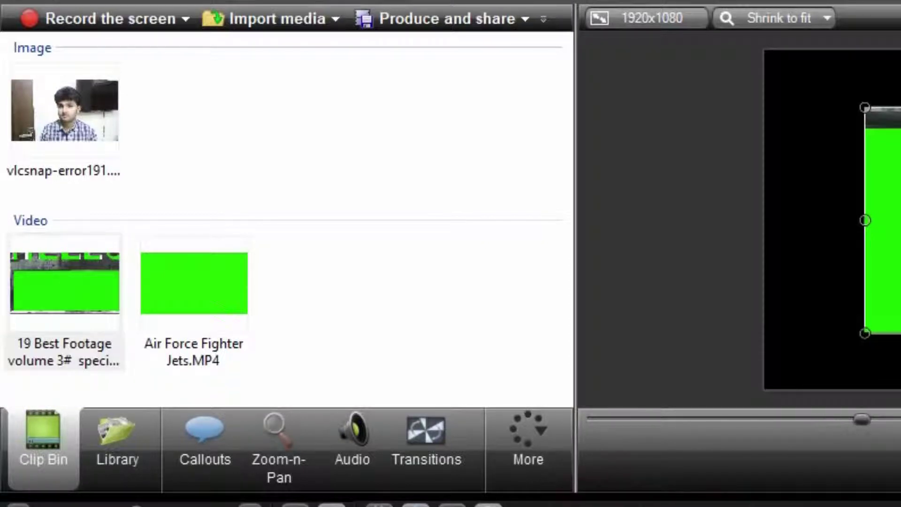
{"action": "left_click", "coordinate": [215, 239]}
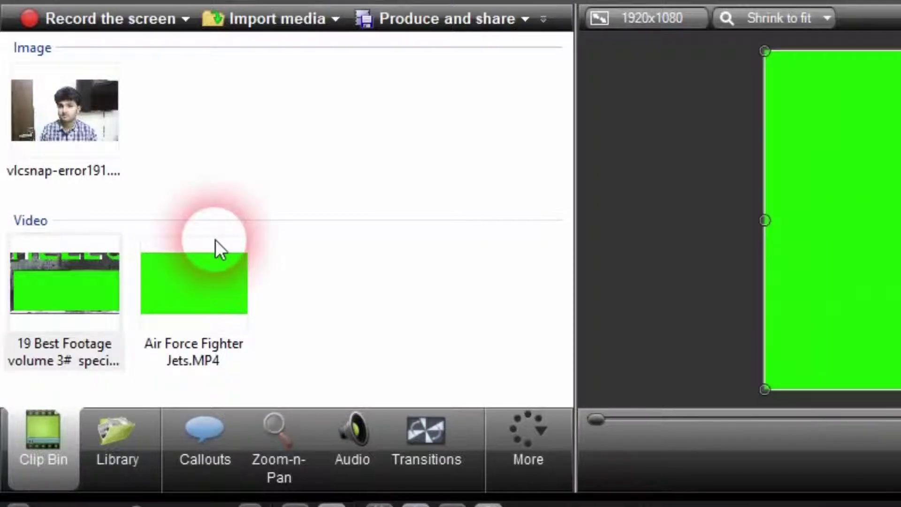
- Place the vlcsnap-error191 photo at the start of Track 1, lengthen it, and move the heart clip to Track 2
{"action": "right_click", "coordinate": [109, 128]}
{"action": "left_click", "coordinate": [161, 143]}
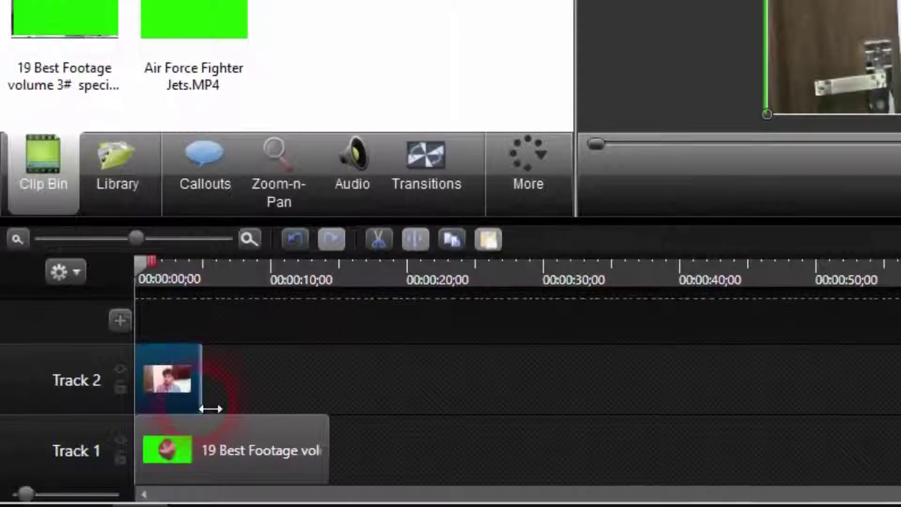
{"action": "mouse_move", "coordinate": [177, 384]}
{"action": "left_mouse_down"}
{"action": "mouse_move", "coordinate": [188, 379]}
{"action": "mouse_move", "coordinate": [183, 453]}
{"action": "mouse_move", "coordinate": [208, 423]}
{"action": "mouse_move", "coordinate": [316, 444]}
{"action": "left_mouse_up"}
{"action": "left_click_drag", "start_coordinate": [422, 458], "coordinate": [217, 367]}
{"action": "left_click", "coordinate": [311, 378]}
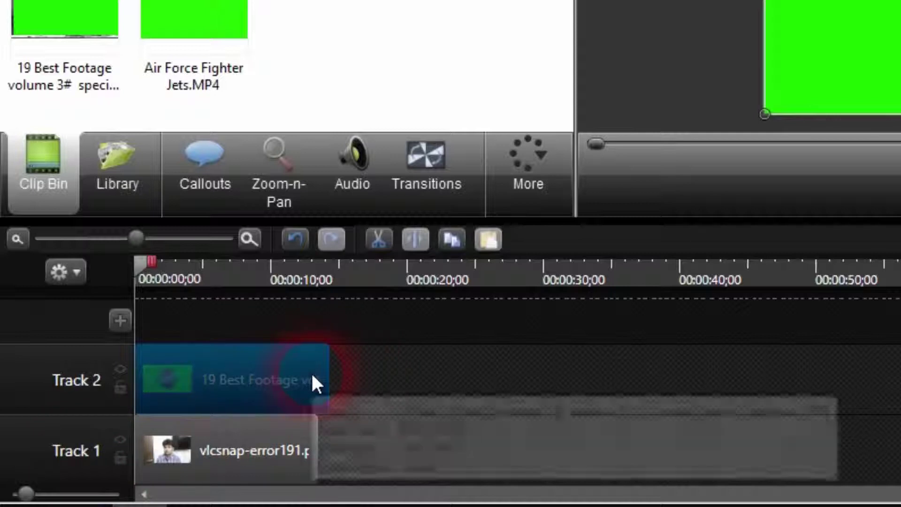
{"action": "left_click_drag", "start_coordinate": [207, 435], "coordinate": [207, 435]}
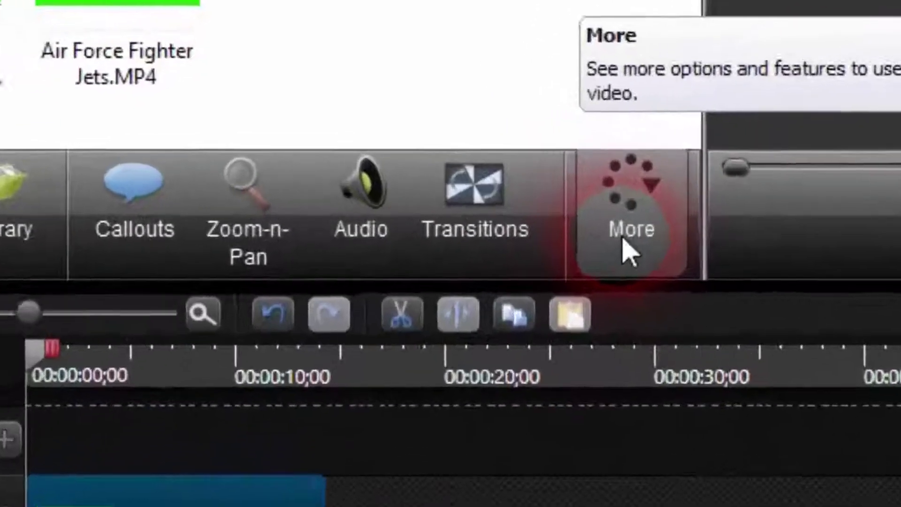
- Enable Remove a color on the heart clip and sample the green background as the keyed colour
{"action": "left_click", "coordinate": [530, 187]}
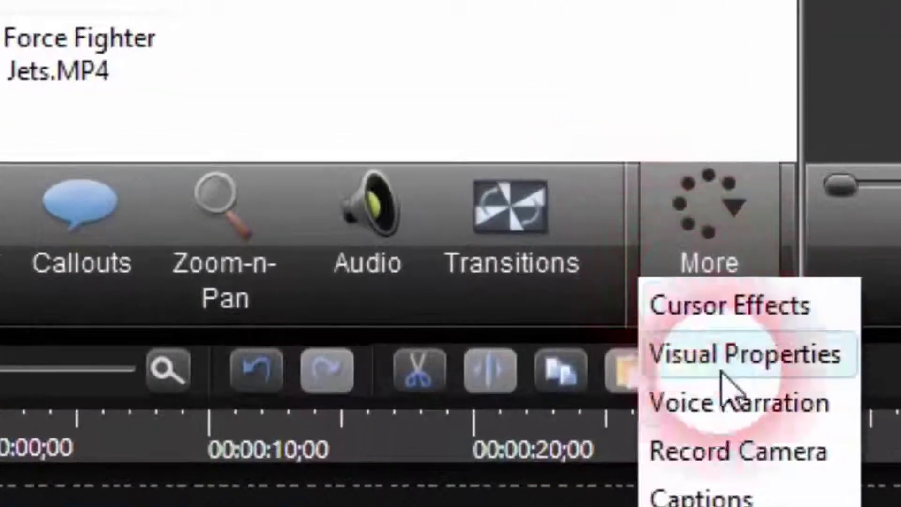
{"action": "left_click", "coordinate": [757, 355]}
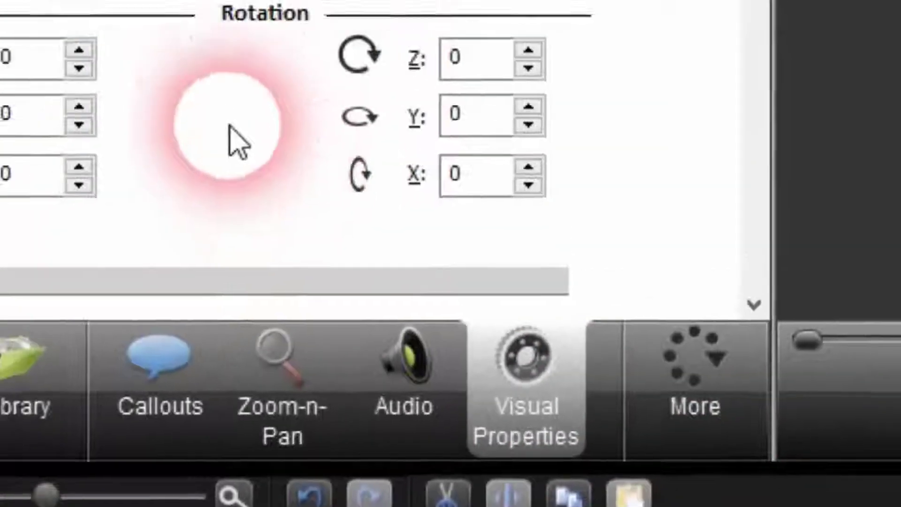
{"action": "scroll", "coordinate": [309, 373], "scroll_direction": "up", "scroll_amount": 5}
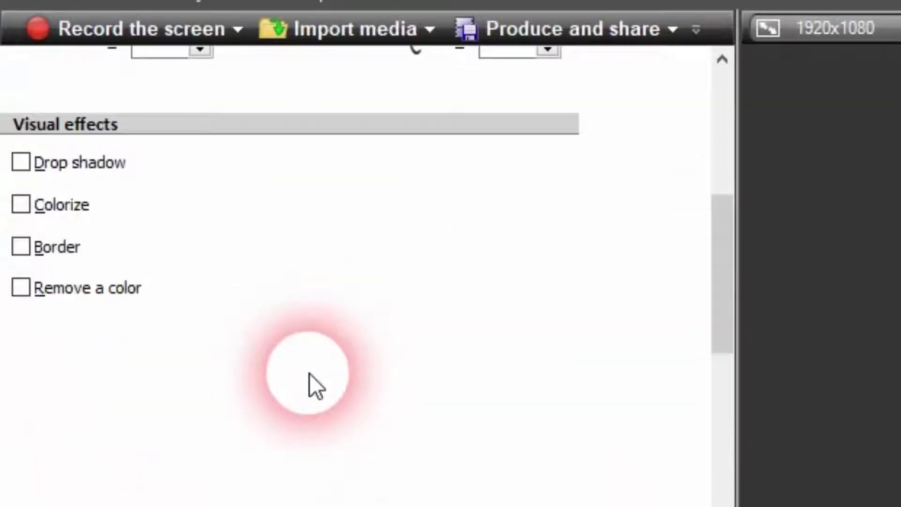
{"action": "left_click", "coordinate": [125, 293]}
{"action": "scroll", "coordinate": [275, 282], "scroll_direction": "down", "scroll_amount": 2}
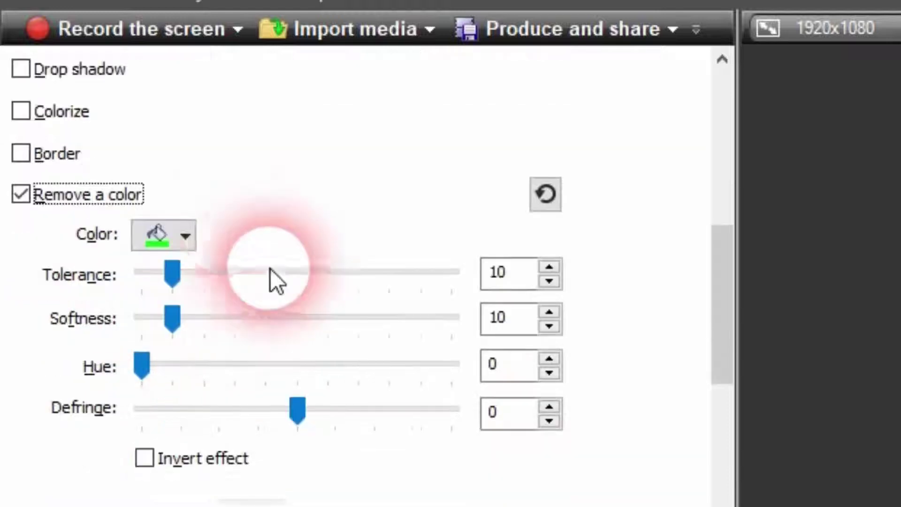
{"action": "left_click", "coordinate": [162, 235]}
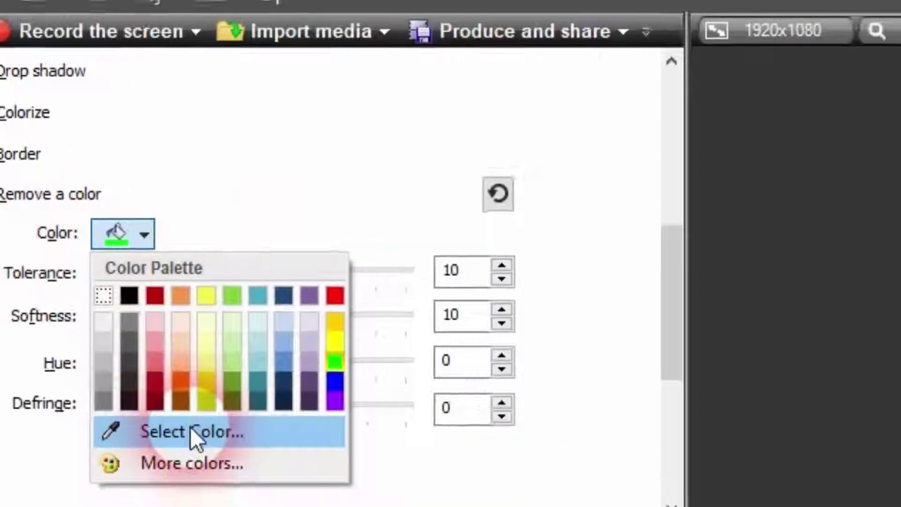
{"action": "left_click", "coordinate": [190, 427]}
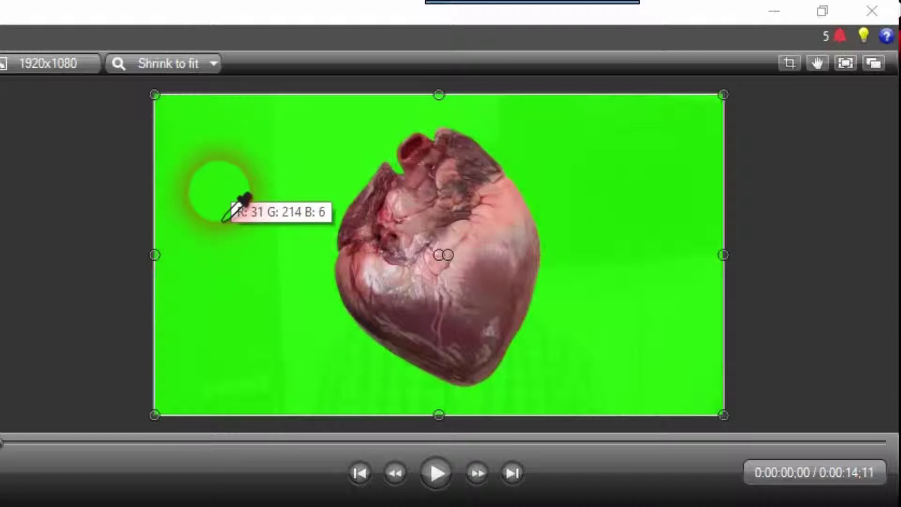
{"action": "left_click", "coordinate": [221, 194]}
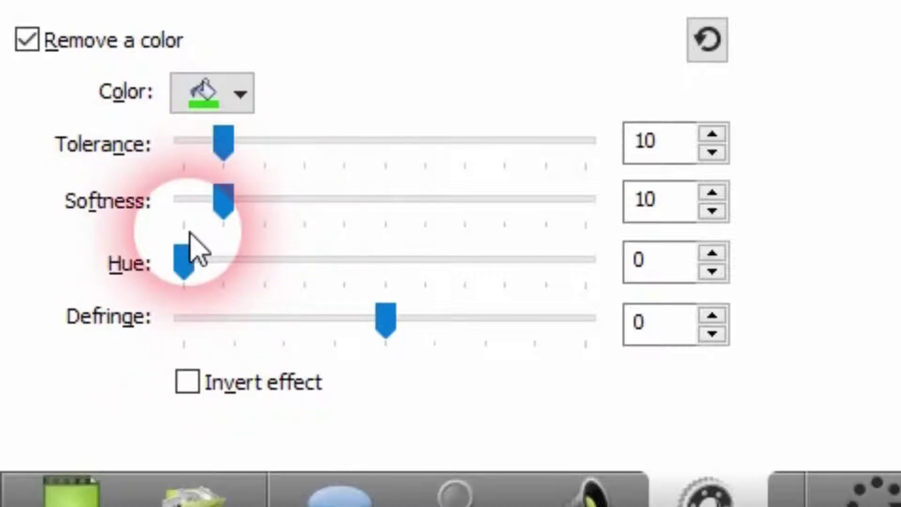
{"action": "left_click", "coordinate": [182, 260]}
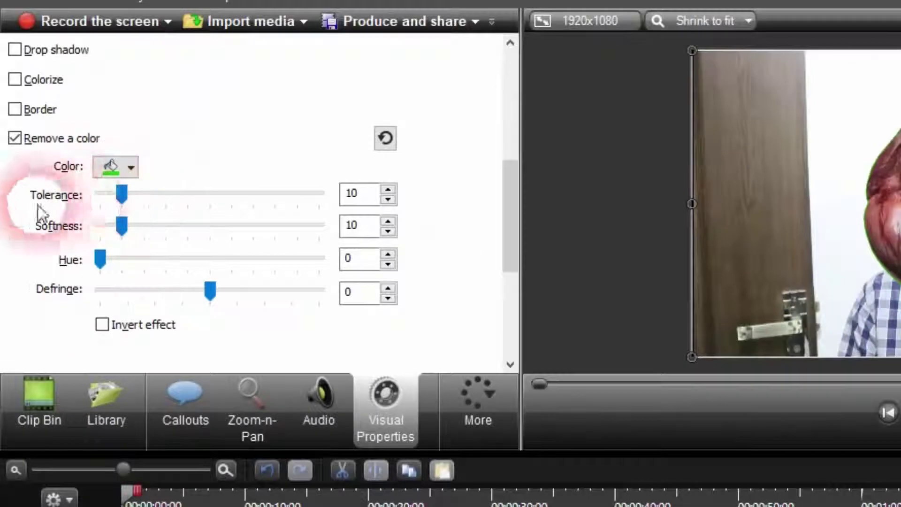
{"action": "left_click", "coordinate": [125, 193]}
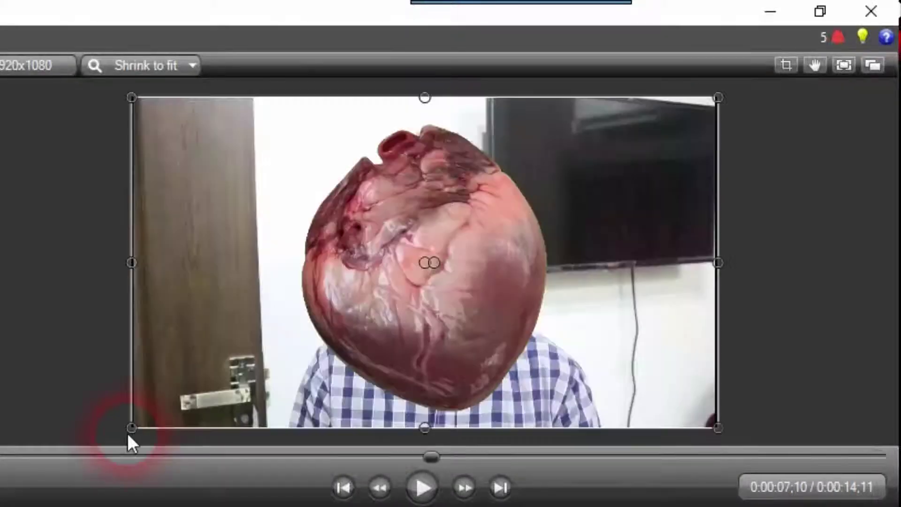
- Scale the heart overlay down and position it on the man's chest, lower middle of the frame
{"action": "left_click_drag", "start_coordinate": [126, 438], "coordinate": [431, 275]}
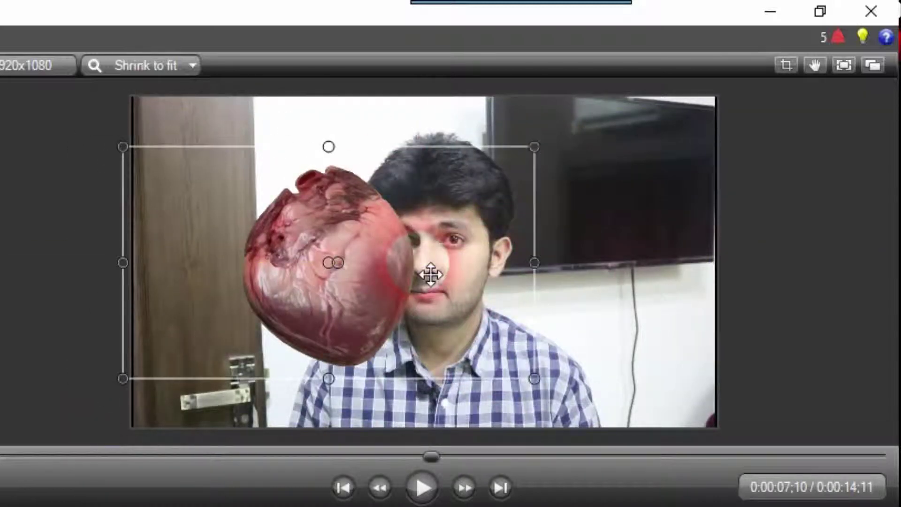
{"action": "left_click_drag", "start_coordinate": [431, 275], "coordinate": [338, 336]}
{"action": "left_click_drag", "start_coordinate": [497, 185], "coordinate": [422, 225]}
{"action": "left_click_drag", "start_coordinate": [352, 378], "coordinate": [402, 388]}
{"action": "left_click_drag", "start_coordinate": [193, 245], "coordinate": [356, 371]}
{"action": "left_click_drag", "start_coordinate": [496, 377], "coordinate": [561, 394]}
{"action": "left_click_drag", "start_coordinate": [431, 456], "coordinate": [54, 456]}
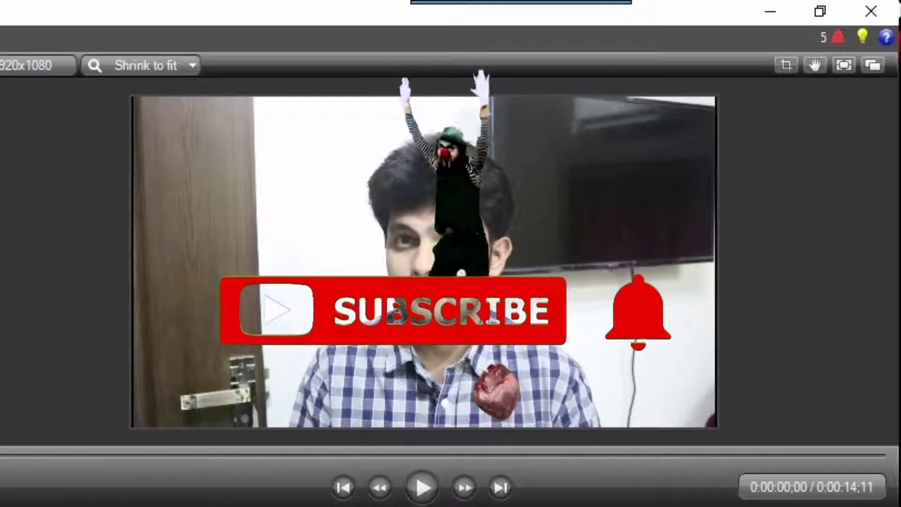
{"action": "key", "text": "space"}
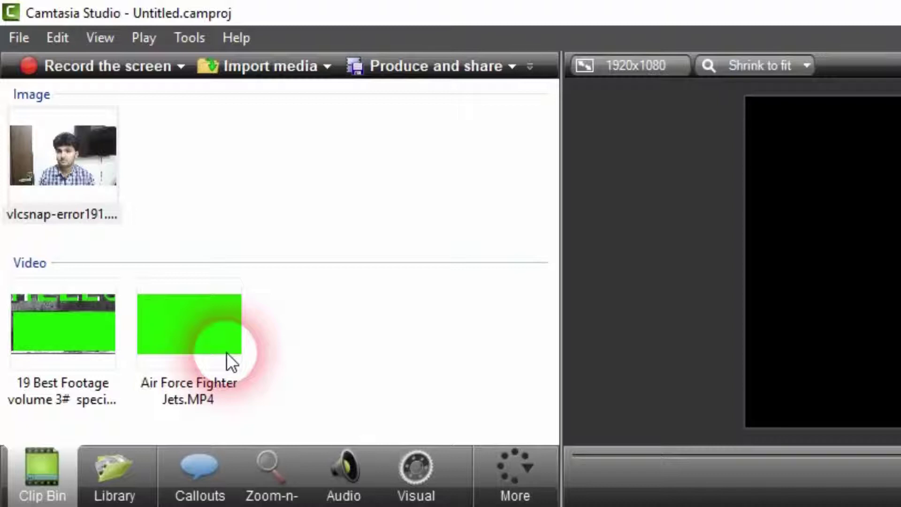
- Add the Air Force Fighter Jets clip to the timeline and jump to about two seconds
{"action": "right_click", "coordinate": [226, 352]}
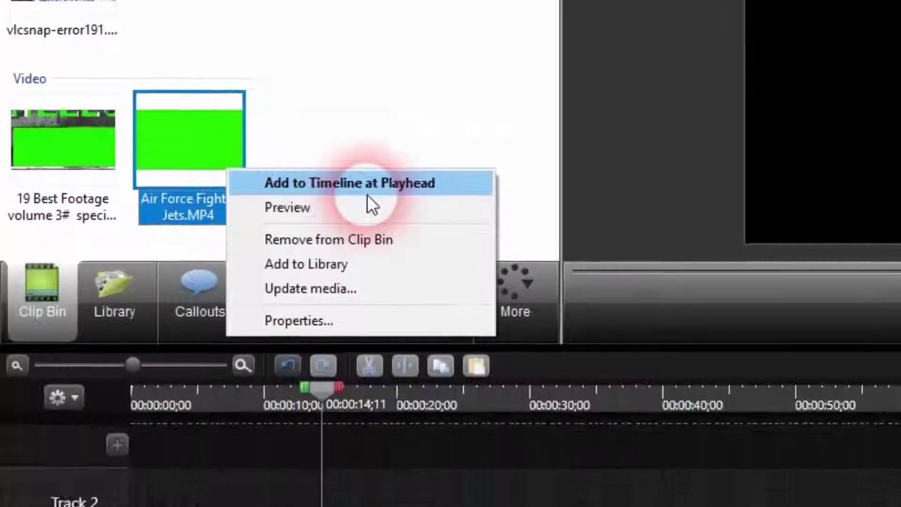
{"action": "left_click", "coordinate": [368, 365]}
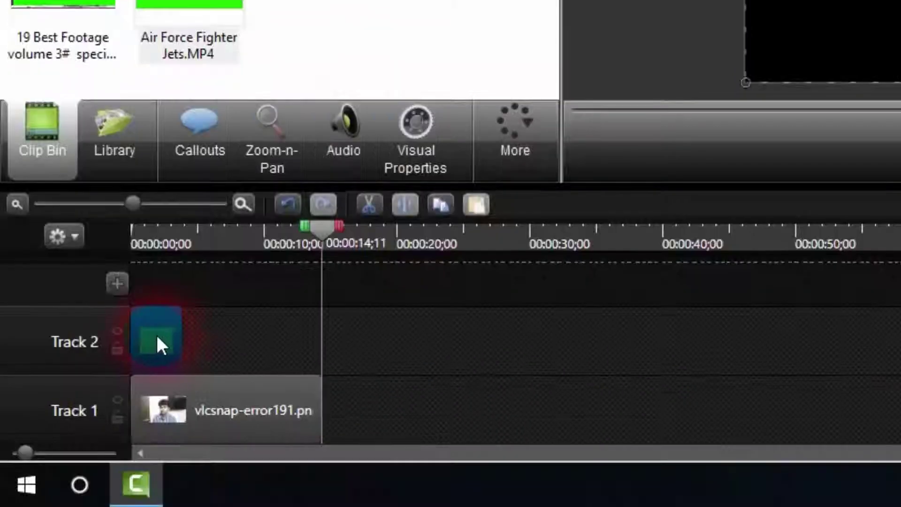
{"action": "left_click", "coordinate": [159, 243]}
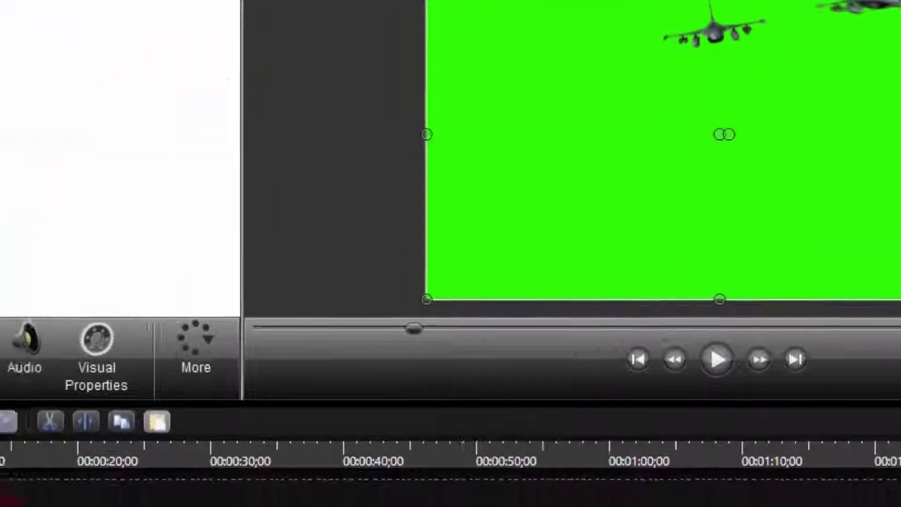
{"action": "left_click", "coordinate": [263, 399]}
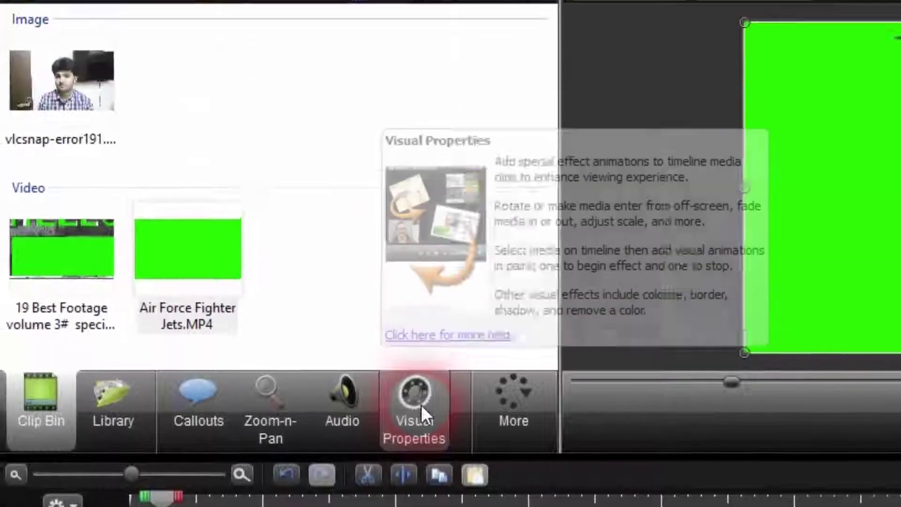
- Turn on Remove a color in the jets clip's Visual Properties to drop its green background
{"action": "left_click", "coordinate": [408, 221]}
{"action": "scroll", "coordinate": [285, 299], "scroll_direction": "up", "scroll_amount": 5}
{"action": "scroll", "coordinate": [282, 301], "scroll_direction": "down", "scroll_amount": 6}
{"action": "scroll", "coordinate": [107, 177], "scroll_direction": "up", "scroll_amount": 1}
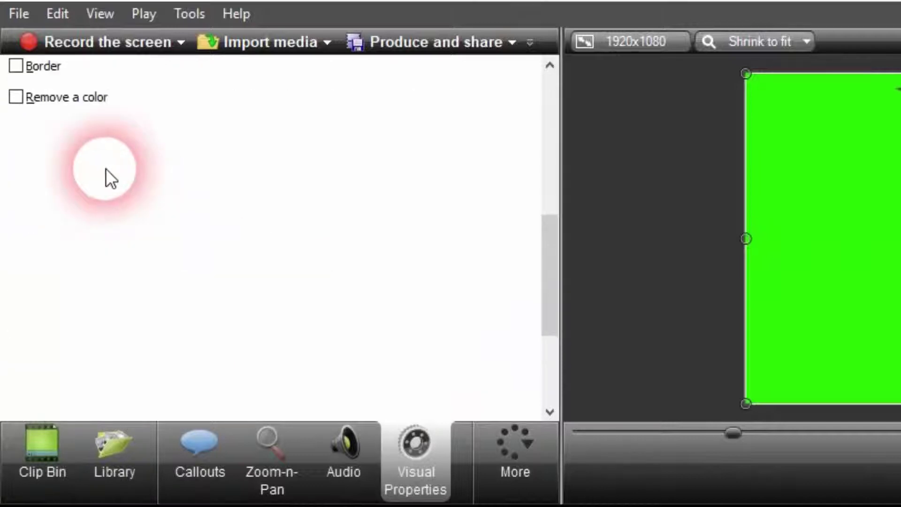
{"action": "left_click", "coordinate": [89, 102]}
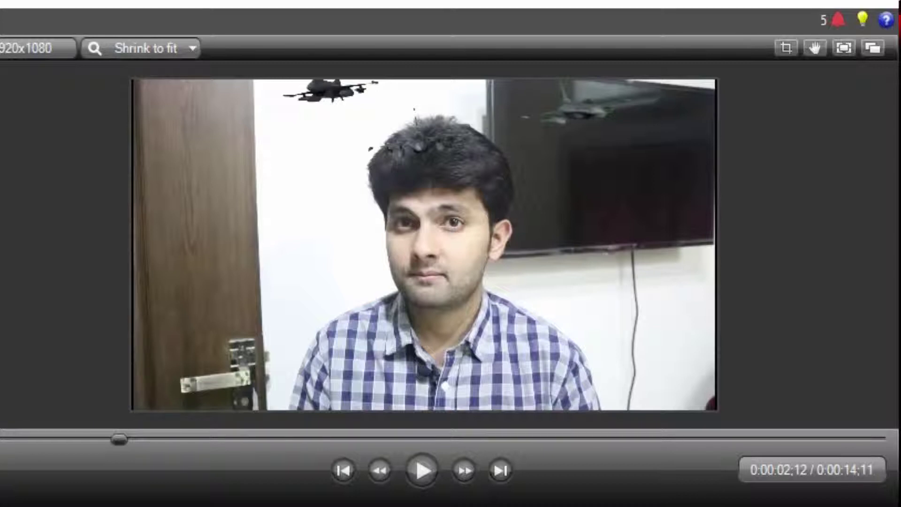
{"action": "left_click", "coordinate": [425, 245]}
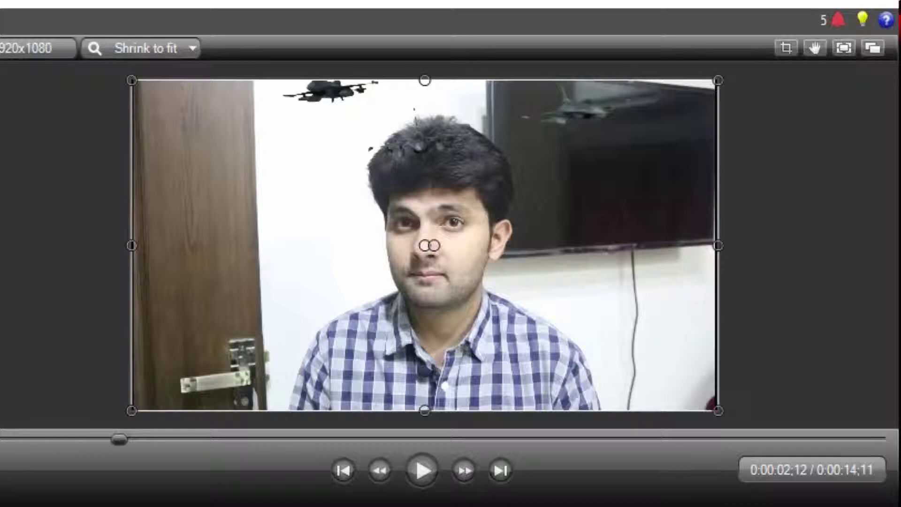
{"action": "key", "text": "ctrl+Home"}
{"action": "key", "text": "space"}
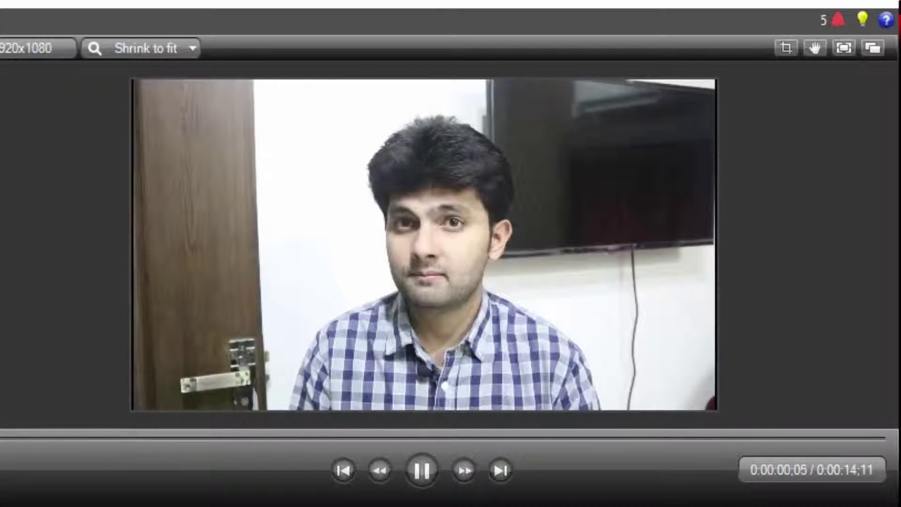